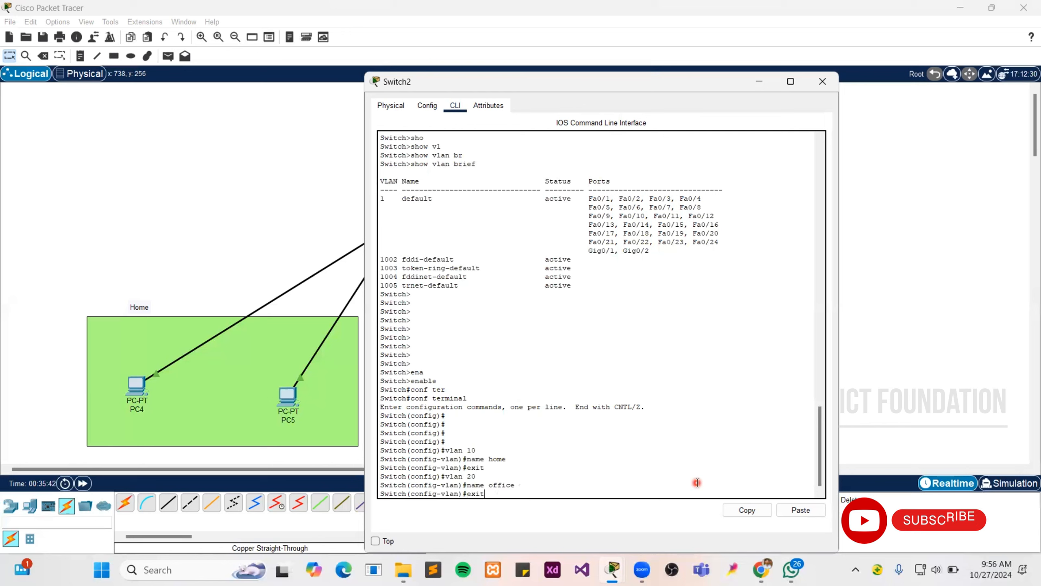
Leave VLAN 20 configuration on Switch2 and enter interface configuration for fastEthernet 0/1
key(Return)
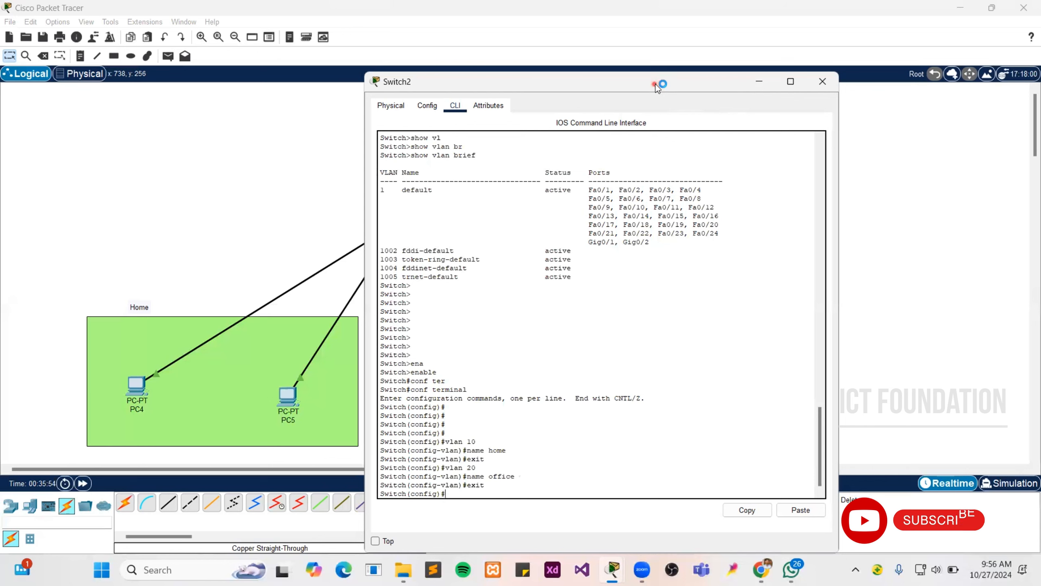
drag(656, 84, 840, 81)
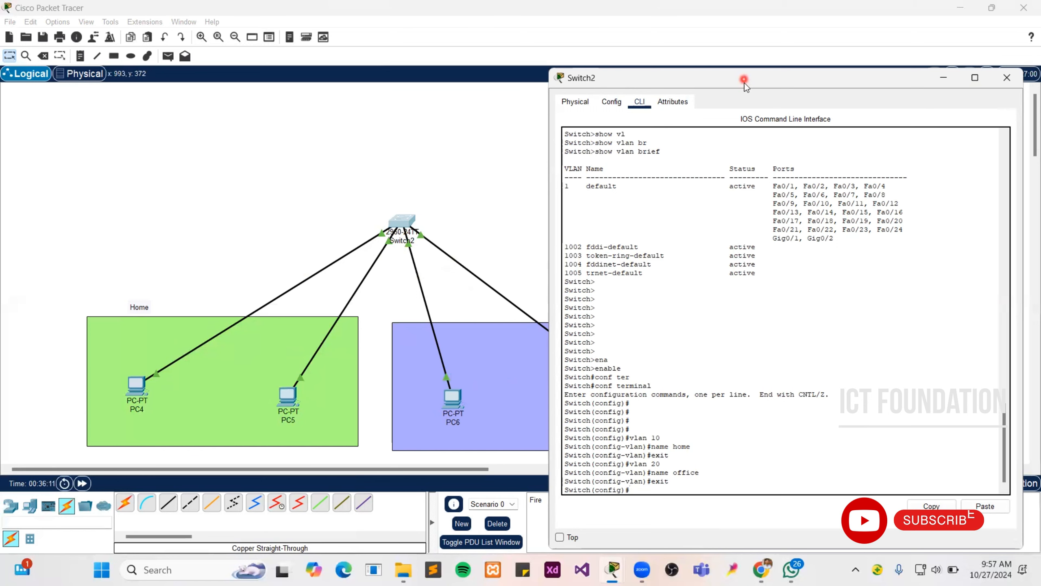
drag(744, 79, 575, 43)
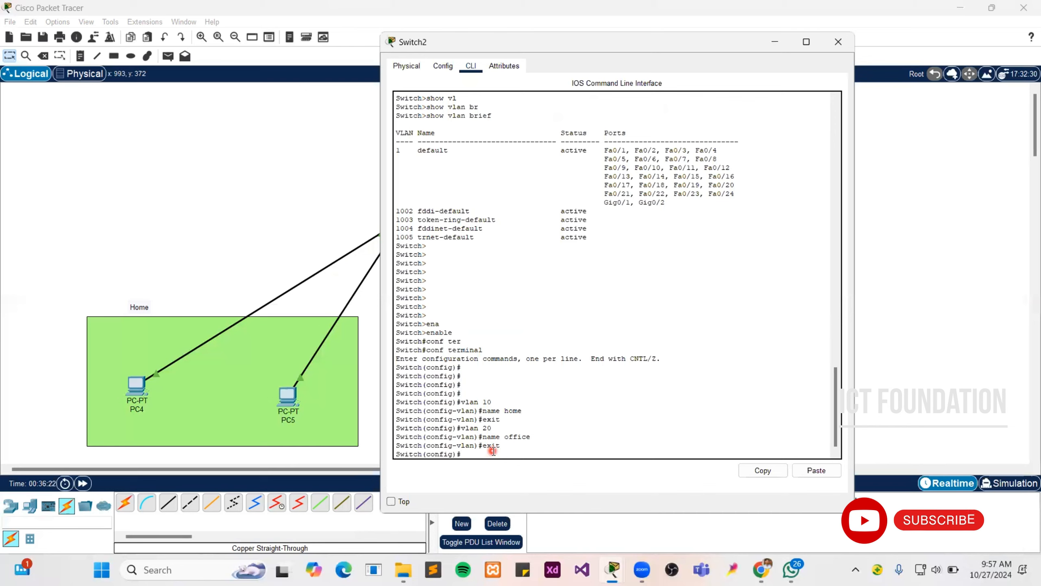
text(nter)
key(Tab)
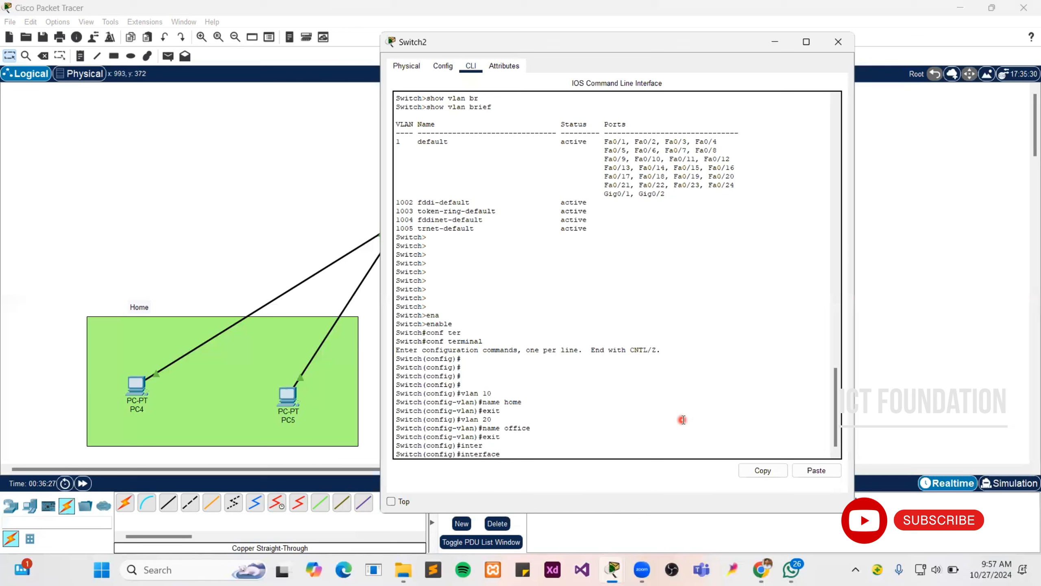
text(fast)
key(Tab)
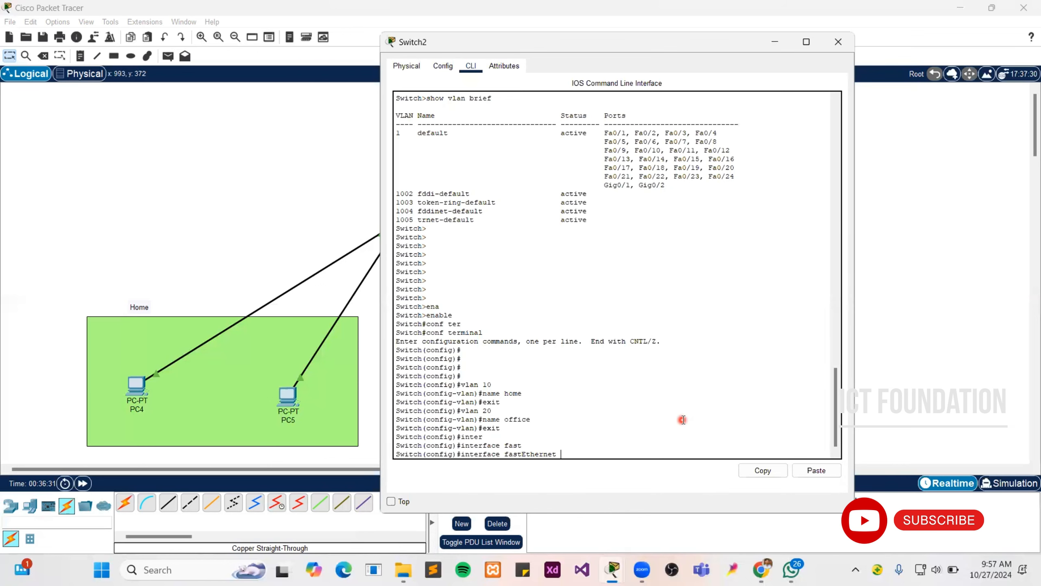
text(0/1)
key(Return)
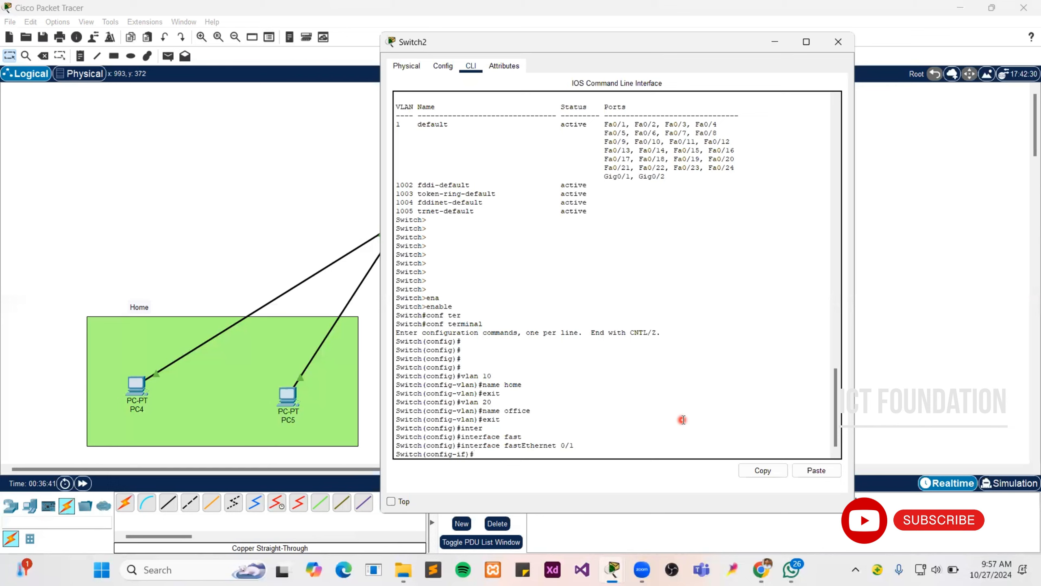
Set switchport access VLAN 10 on fastEthernet 0/1 and exit the interface configuration
text(swi)
key(Tab)
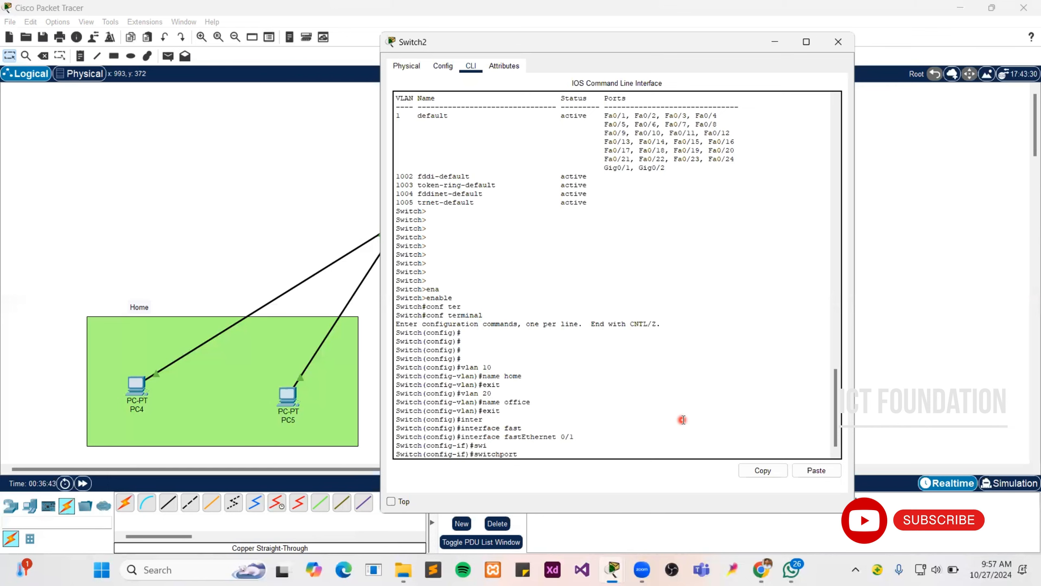
text(acc)
key(Tab)
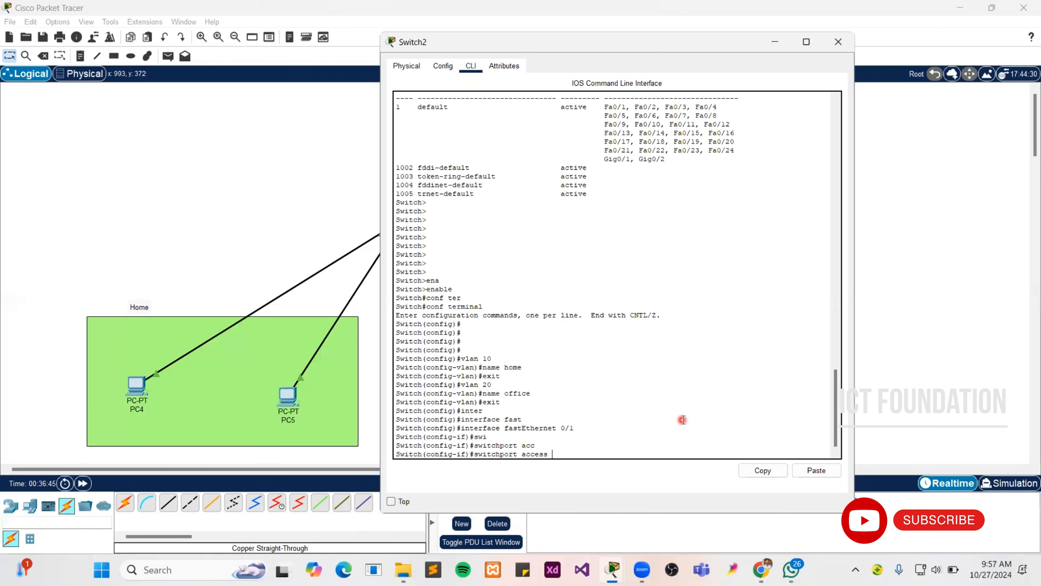
text(vl)
key(Tab)
text(10)
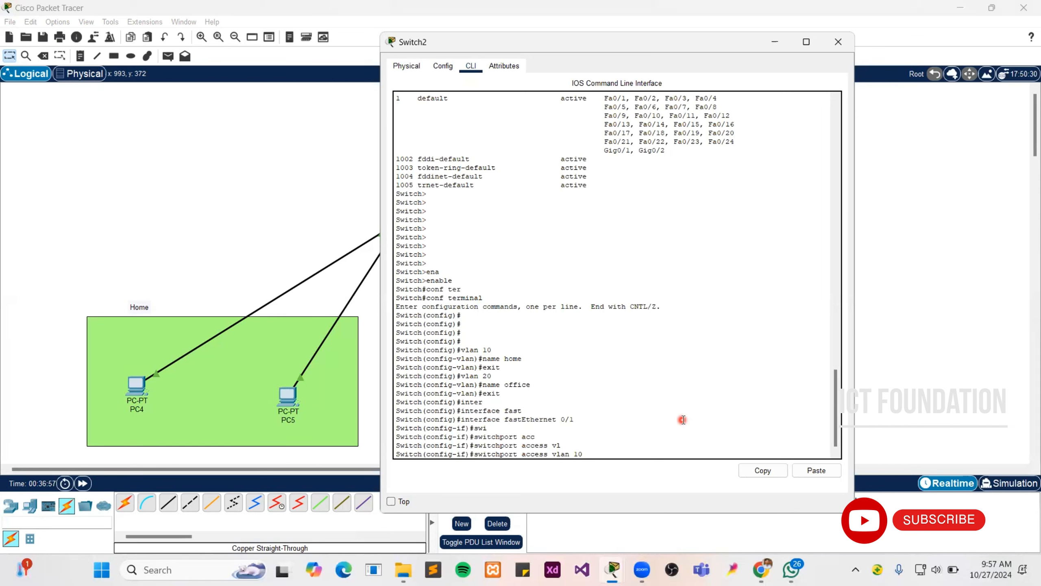
key(Return)
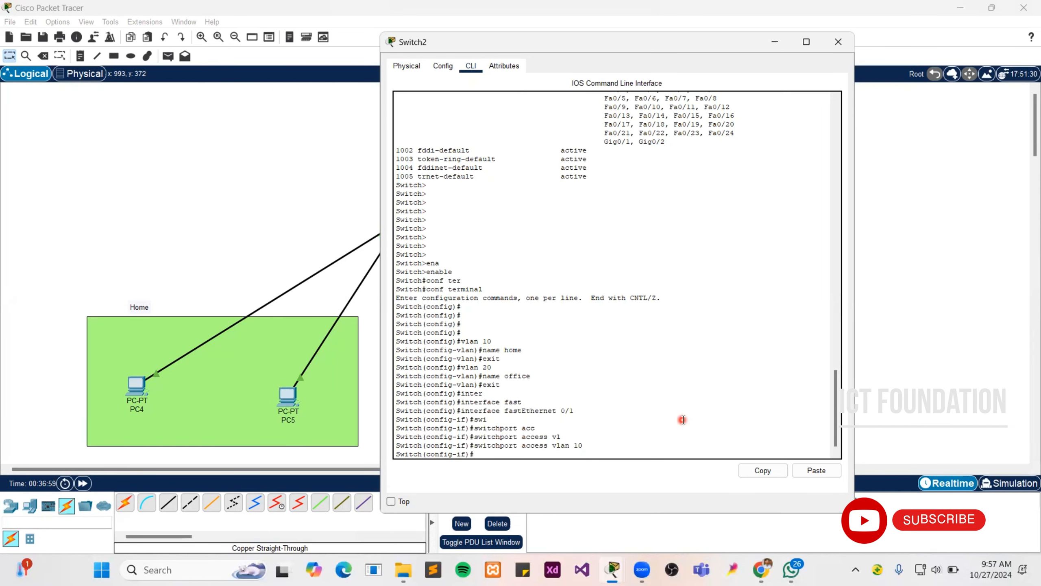
text(exit)
key(Return)
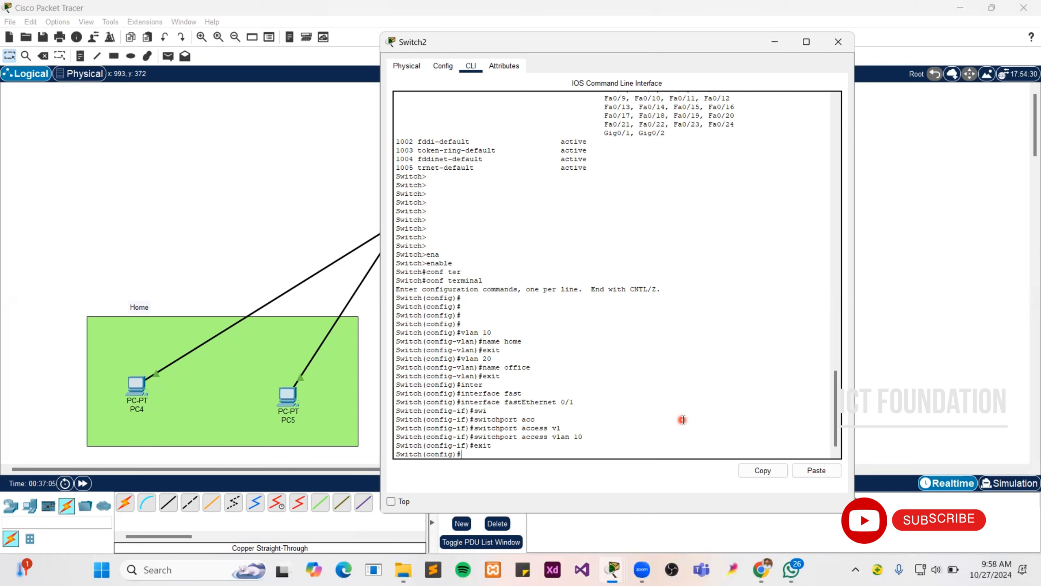
Configure interface fastEthernet 0/2 with switchport access VLAN 10 and exit to global configuration mode
text(interface fastEthernet 0/1)
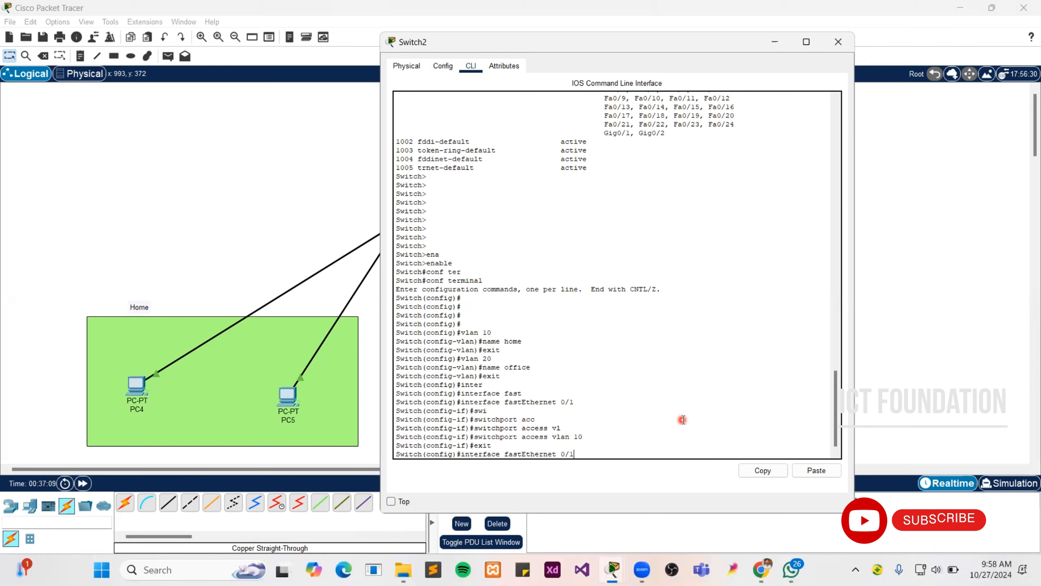
key(BackSpace)
text(2)
key(Return)
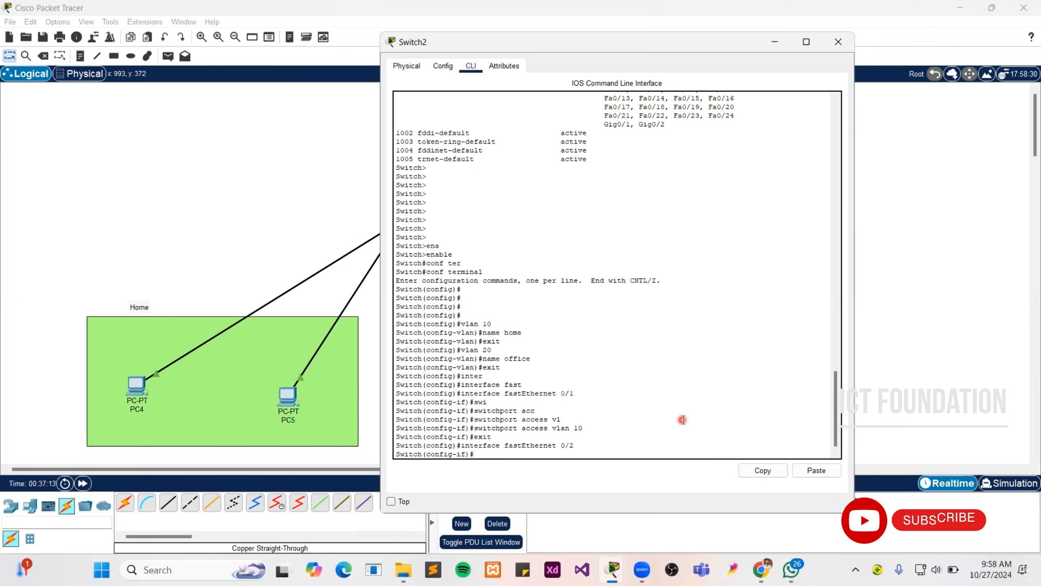
key(Up)
key(Up)
key(Up)
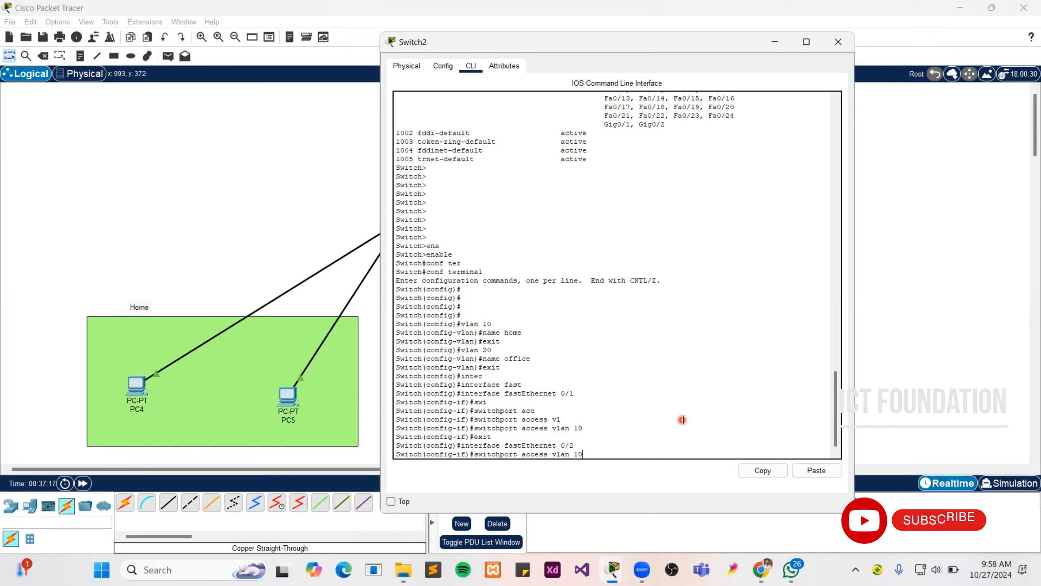
key(Return)
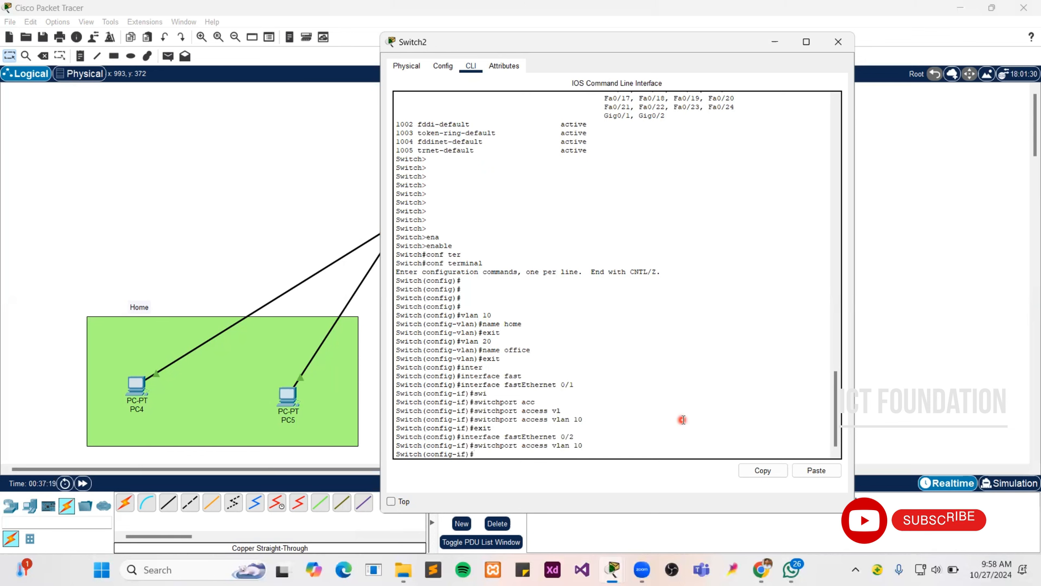
key(Up)
key(Up)
key(Up)
key(Return)
Enter interface configuration for fastEthernet 0/3 on the switch
key(Up)
key(Up)
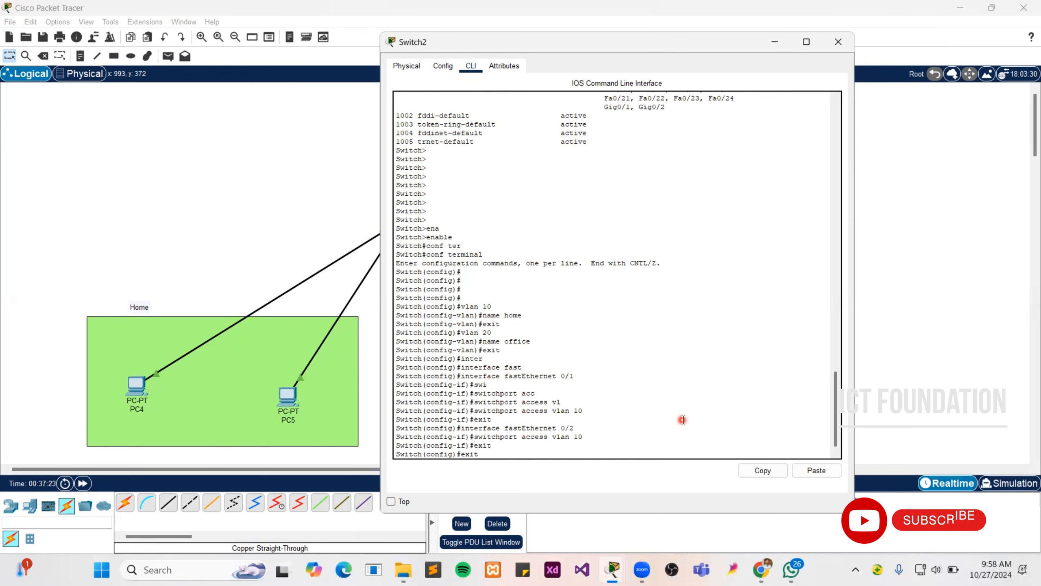
key(Up)
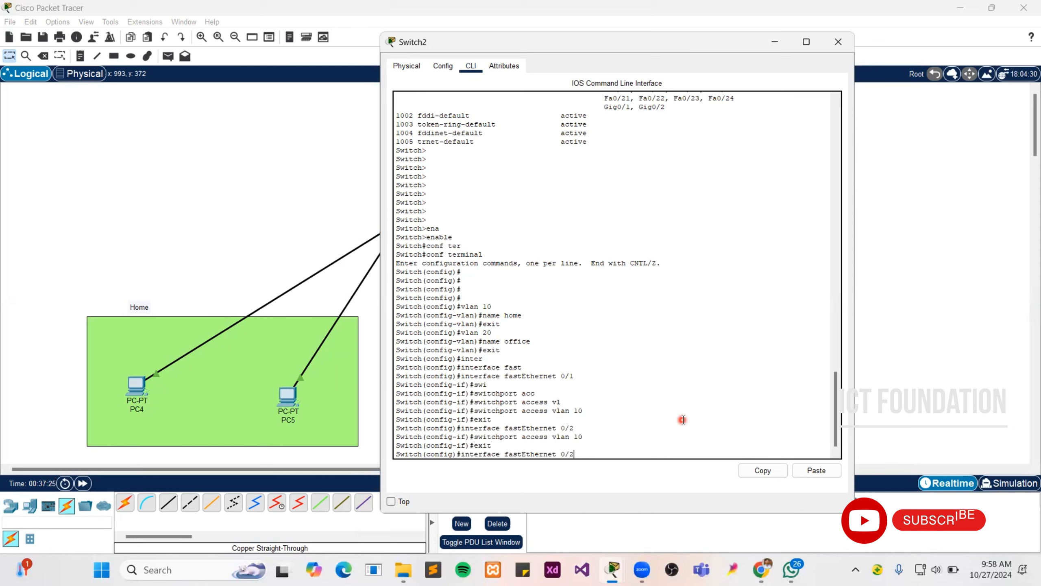
key(Down)
key(Down)
key(Up)
key(Up)
key(BackSpace)
key(Return)
Set switchport access VLAN 20 on fastEthernet 0/3 and exit the interface configuration
key(Up)
key(Up)
key(Up)
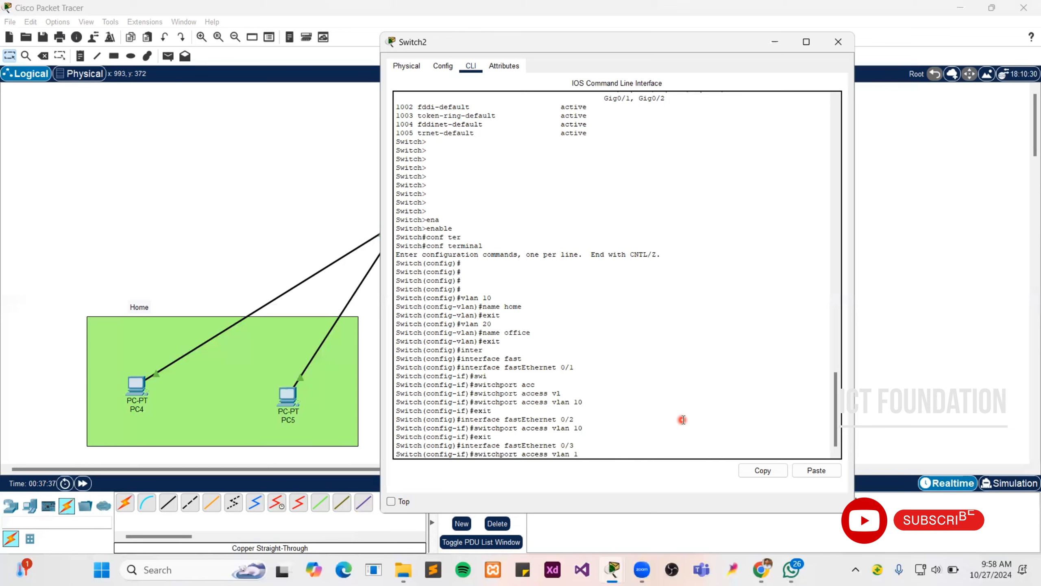
key(BackSpace)
text(20)
key(Return)
key(Up)
key(Up)
key(Up)
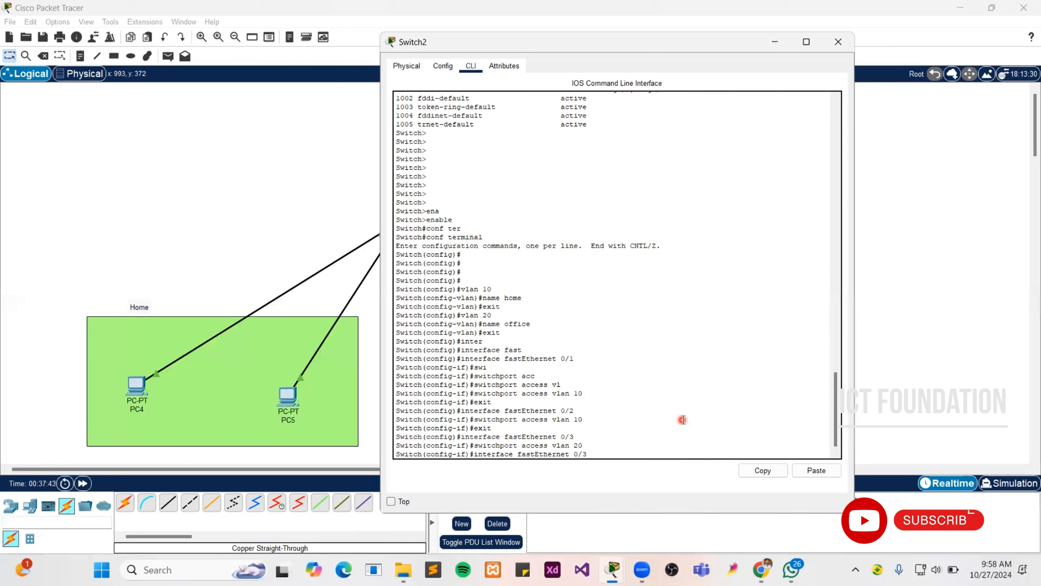
key(Return)
Enter interface configuration for fastEthernet 0/4 on the switch
key(Up)
key(Up)
key(Up)
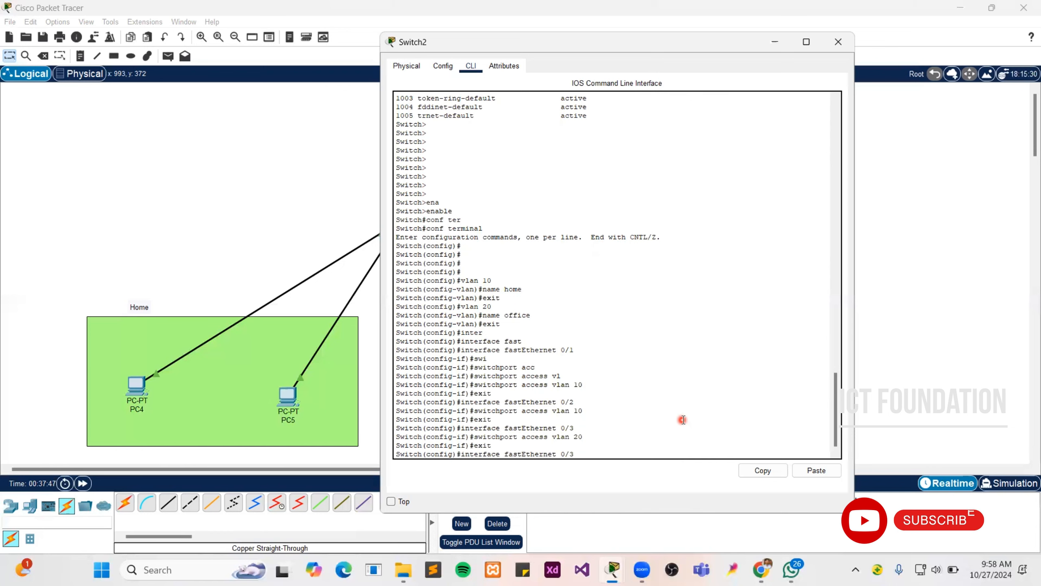
key(BackSpace)
text(4)
key(Return)
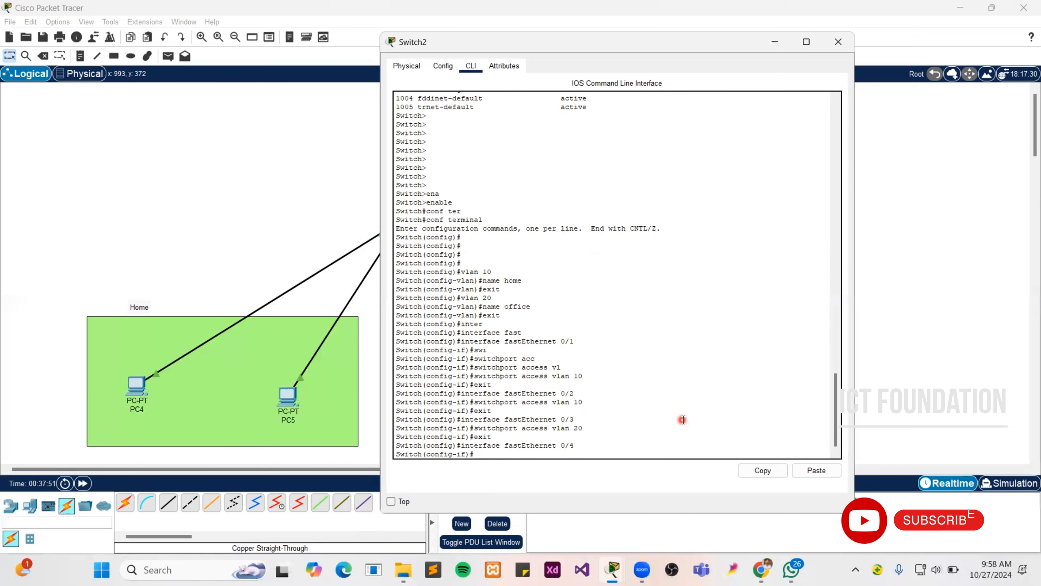
Set switchport access VLAN 20 on fastEthernet 0/4 and exit the interface configuration
key(Up)
key(Up)
key(Up)
key(Return)
key(Up)
key(Up)
key(Up)
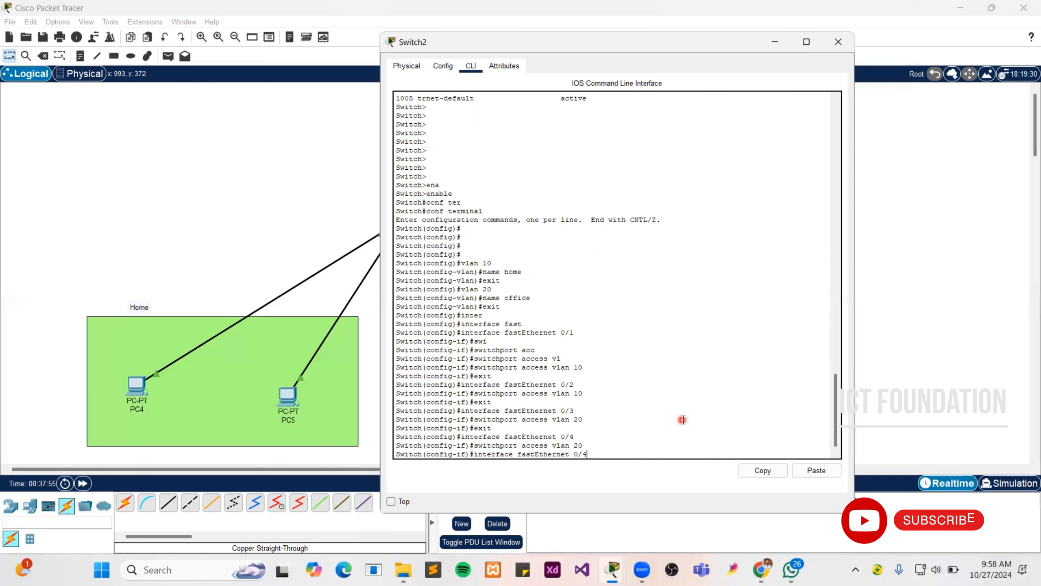
key(Return)
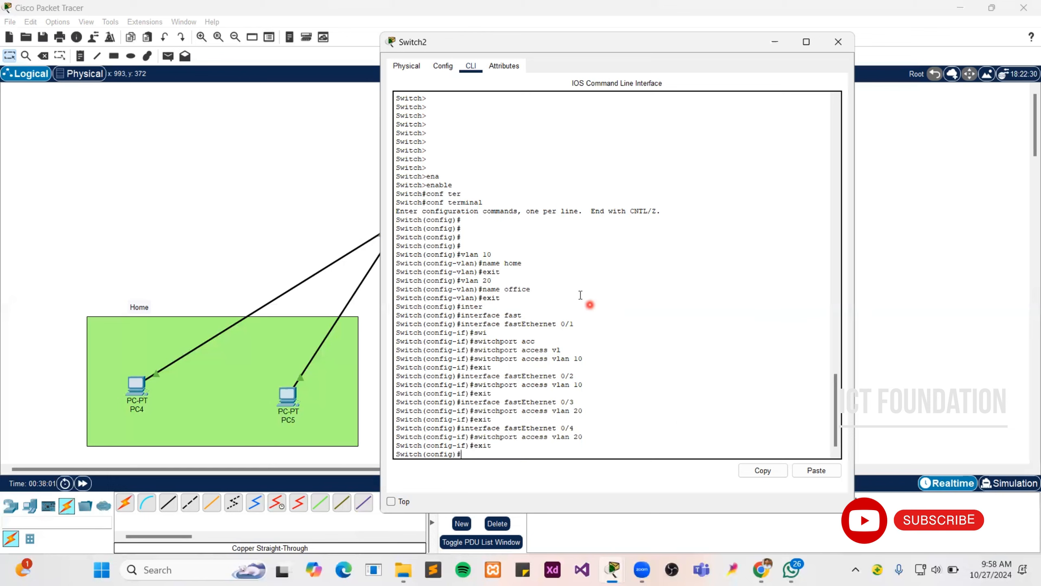
Exit global configuration mode to the switch's privileged prompt
text(exit)
key(Return)
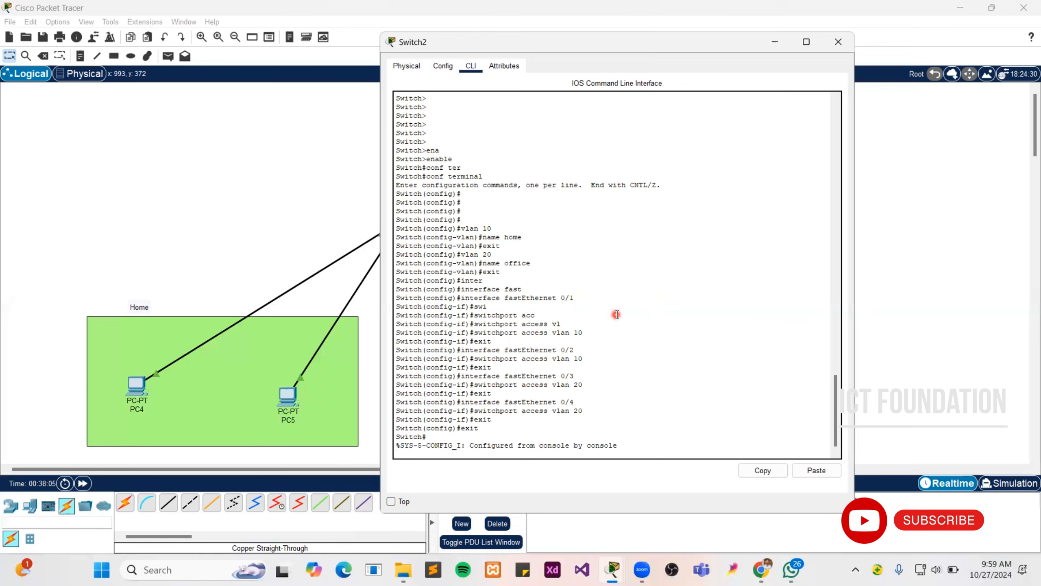
key(Return)
key(Return)
key(Return)
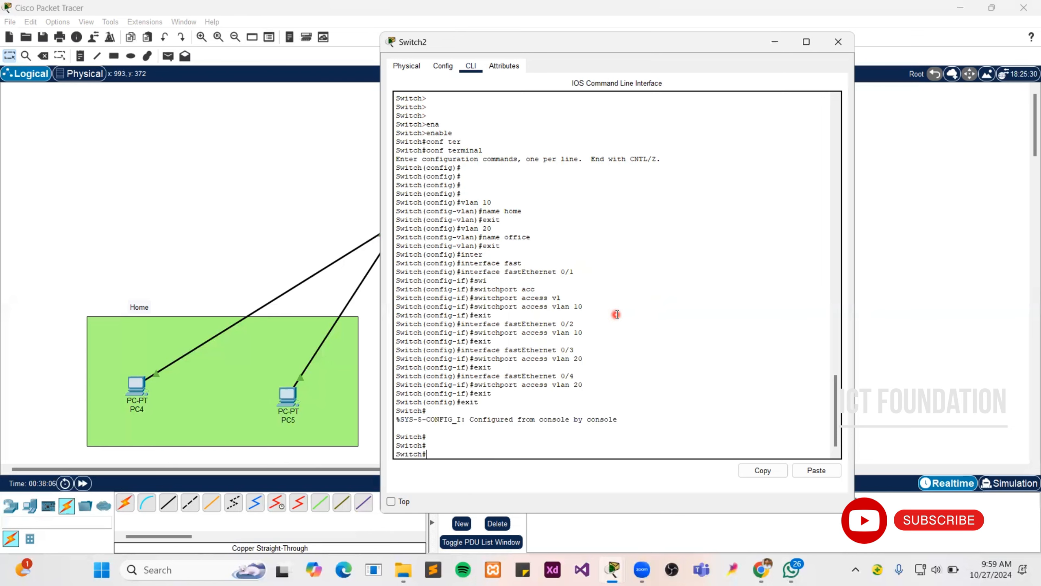
End the switch's privileged console session and start it again at the user prompt
text(exit)
key(Return)
key(Return)
key(Return)
key(Return)
key(Return)
key(Return)
key(Return)
key(Return)
key(Return)
key(Return)
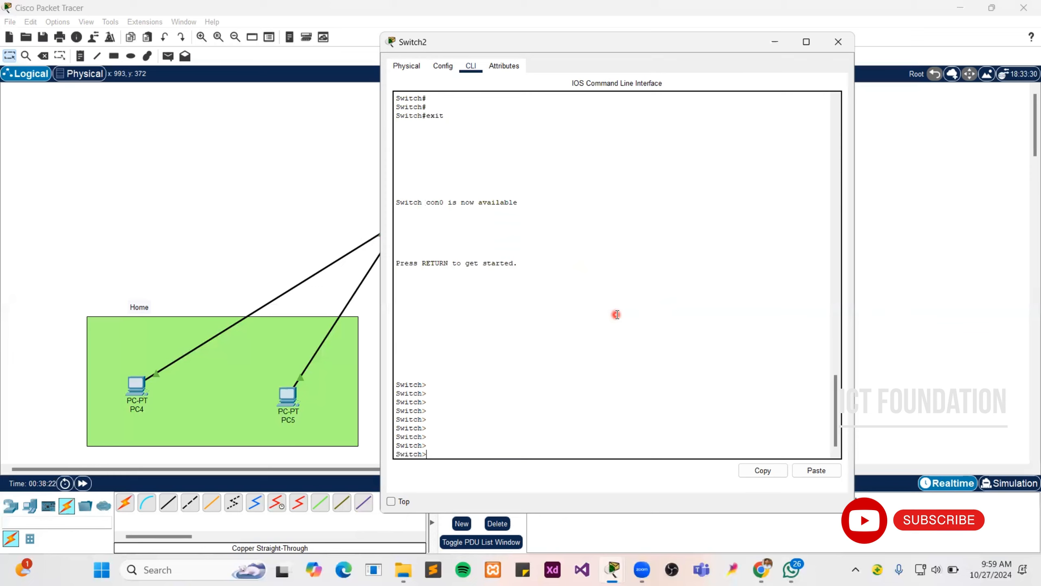
Run show vlan brief to check the switch's VLAN port assignments, and close the Switch2 window
text(show)
key(Tab)
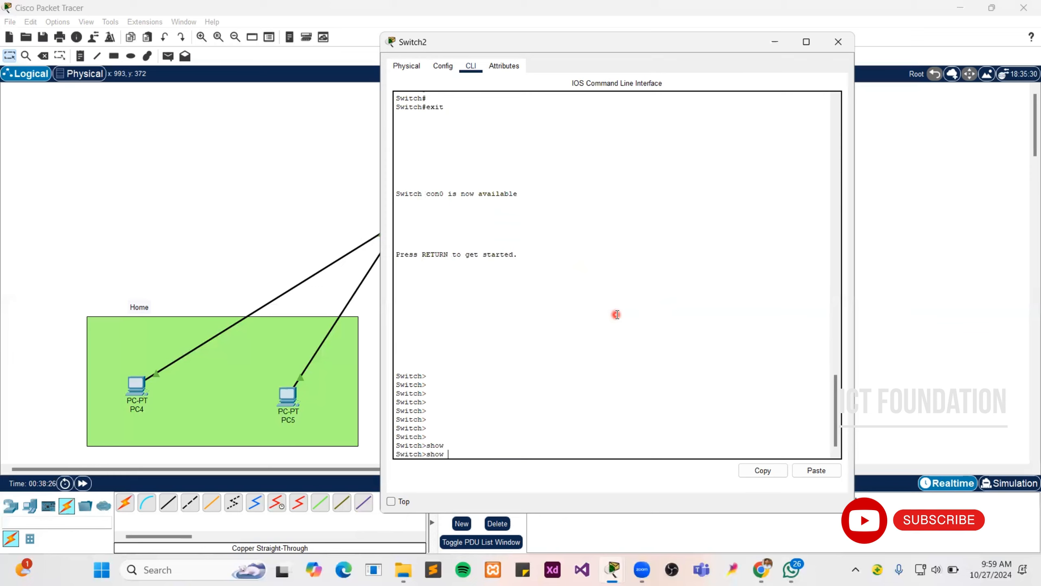
text(v)
key(Tab)
text(l)
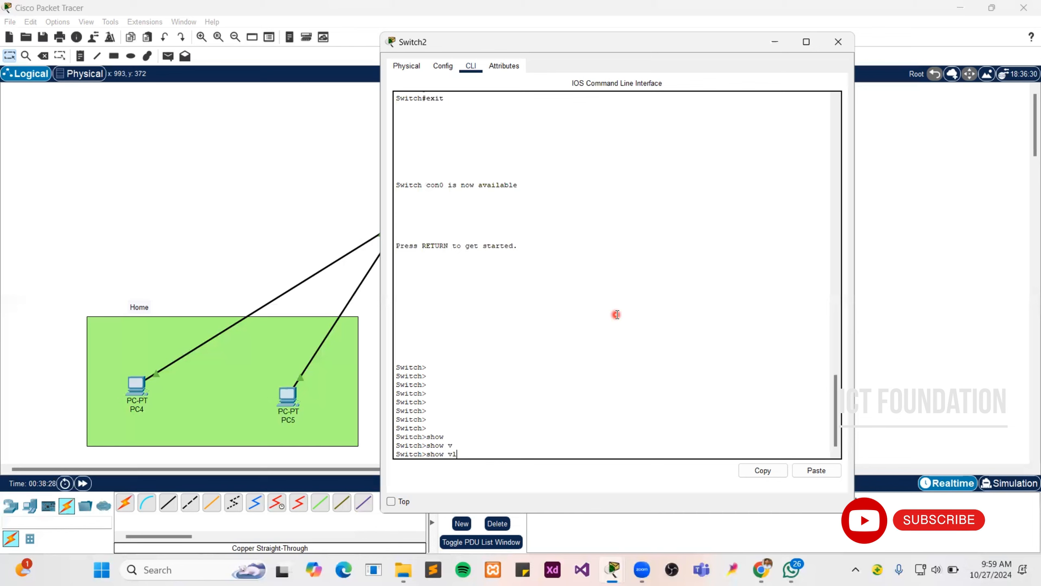
key(Tab)
text(br)
key(Tab)
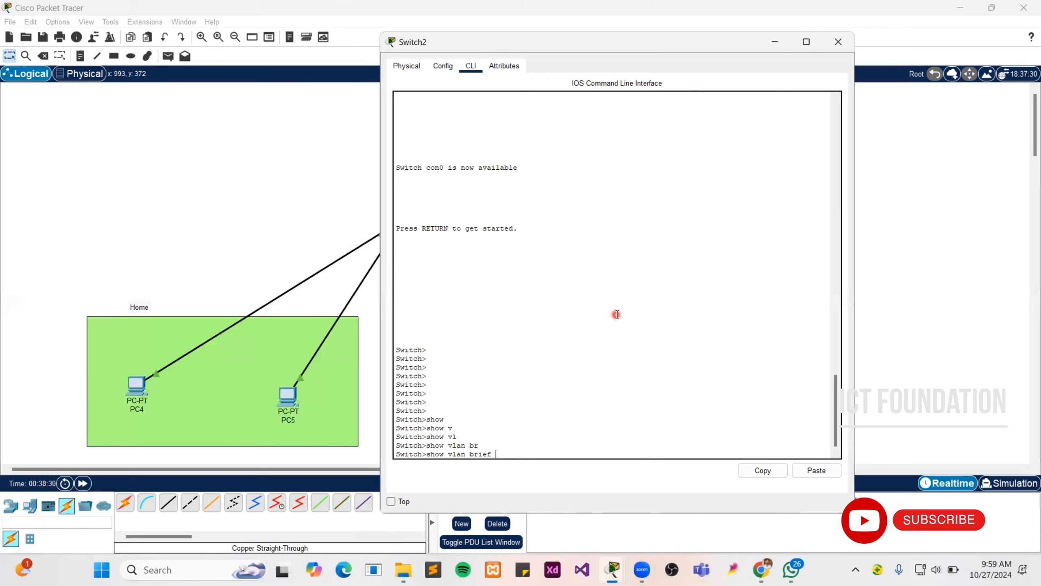
key(Return)
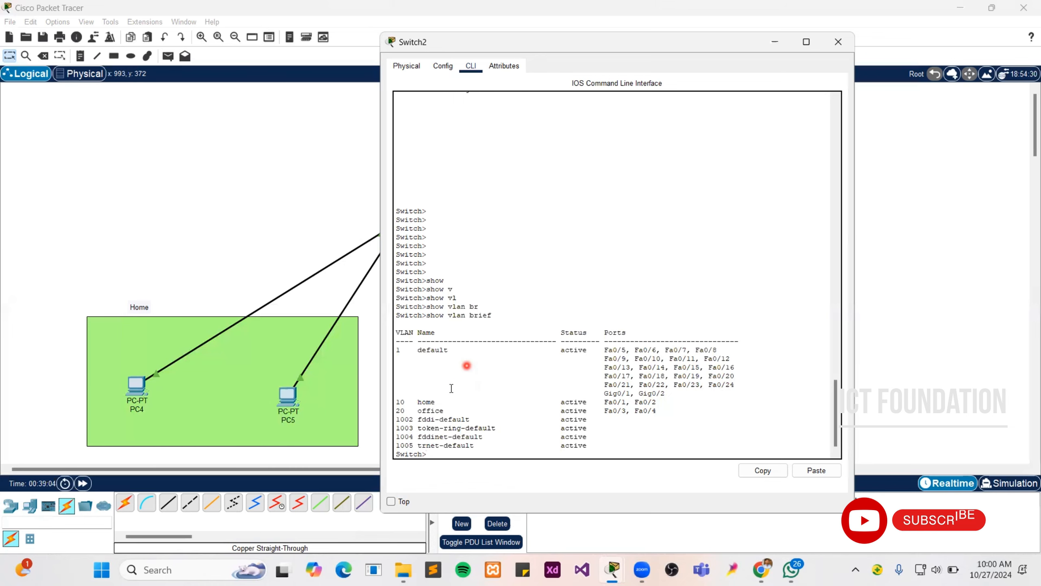
click(838, 40)
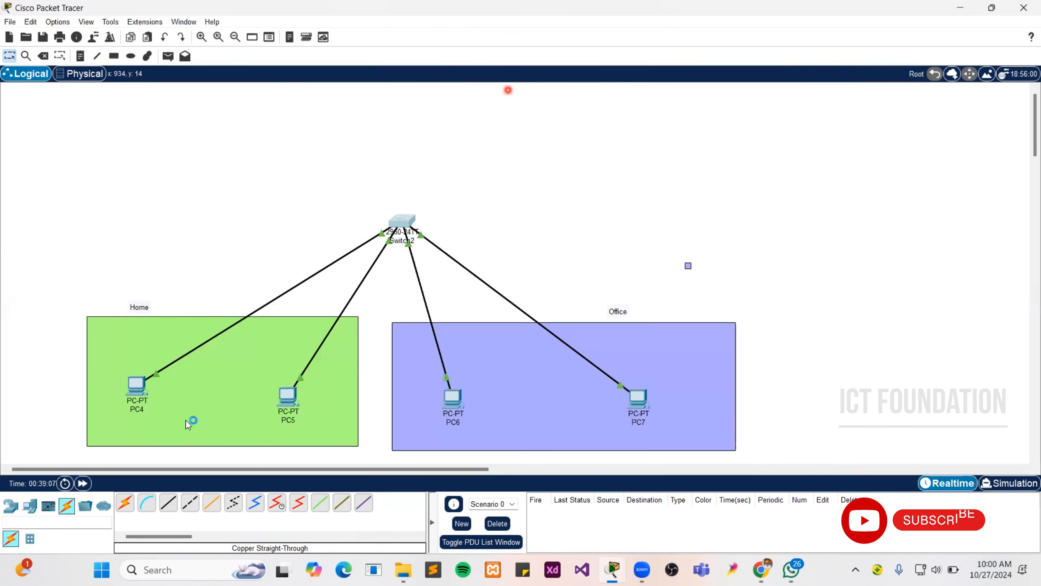
Open the Command Prompt on PC5 and ping 192.168.1.1 to test connectivity within the Home VLAN
click(292, 398)
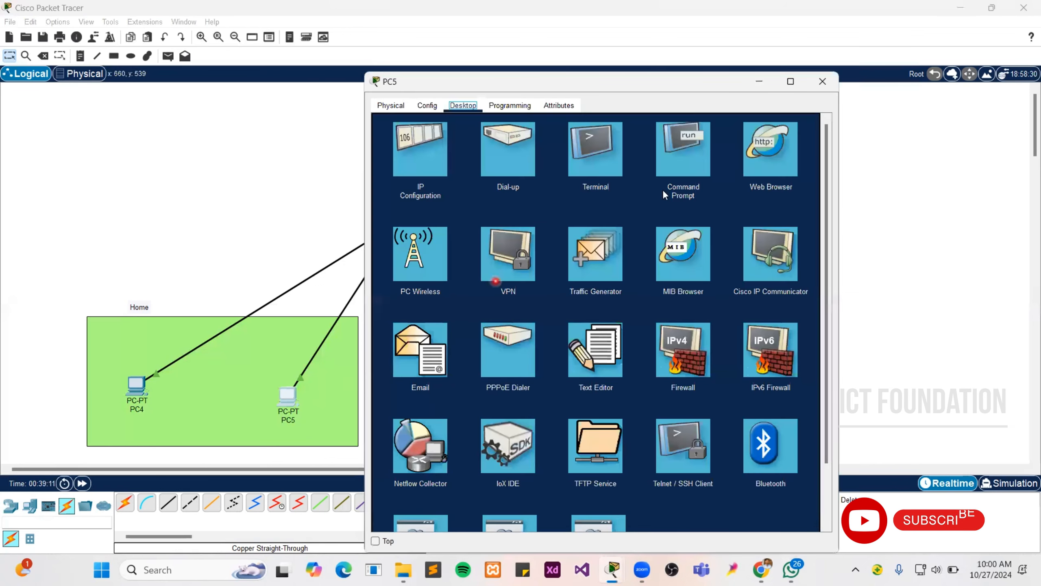
click(691, 169)
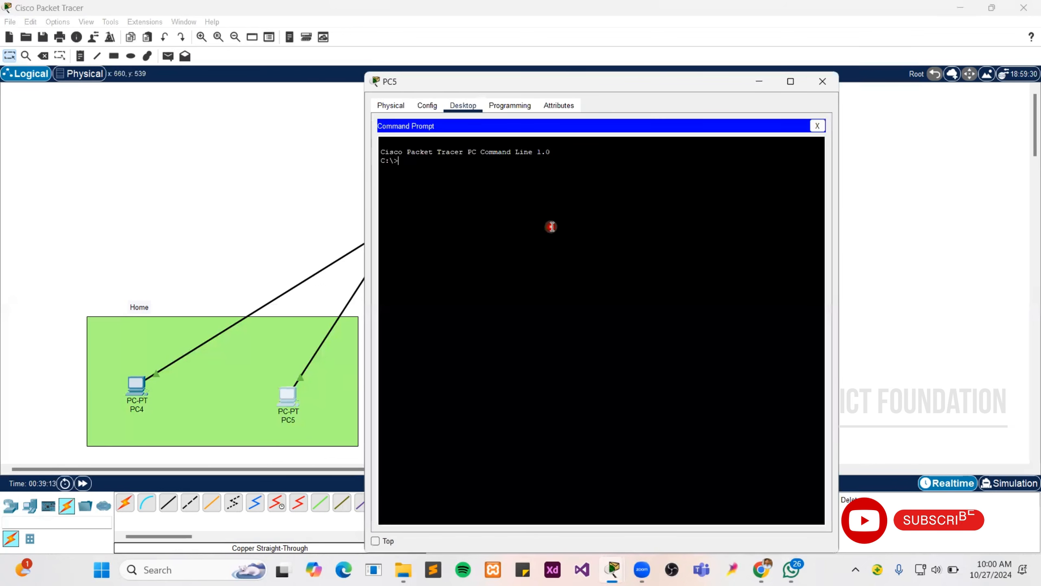
text(ping 192.168.1.1)
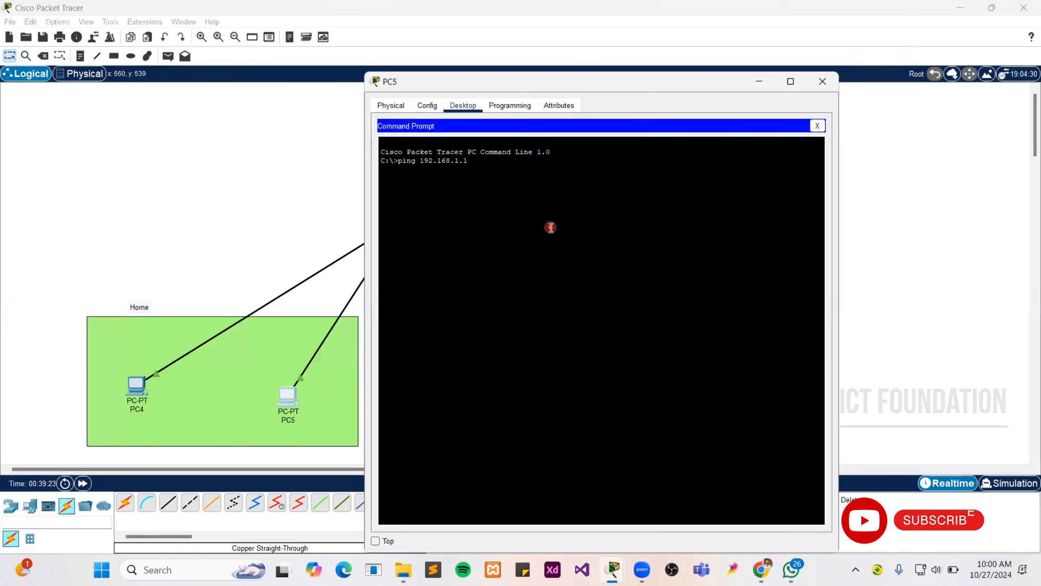
key(Return)
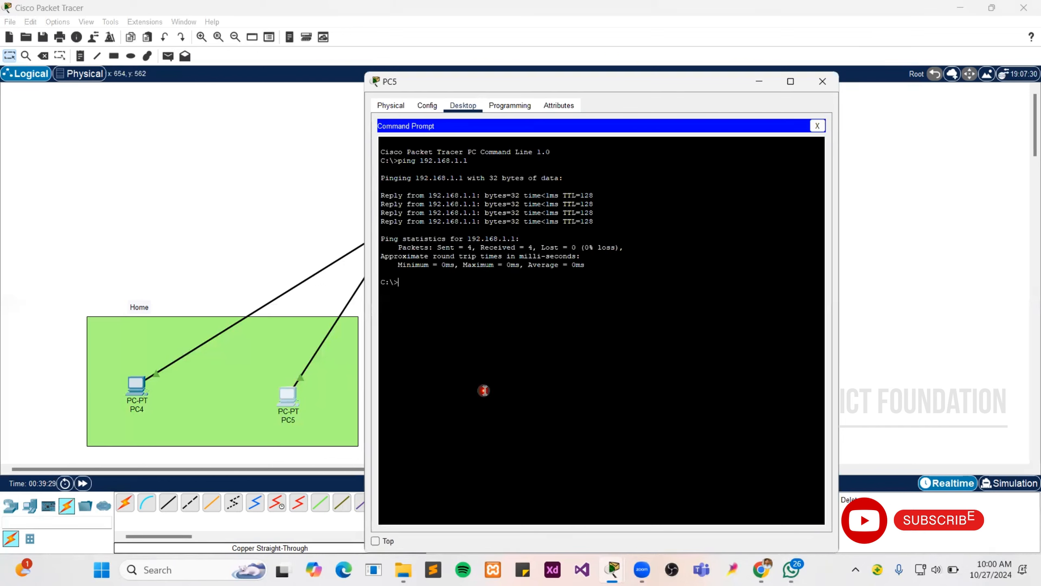
Ping 192.168.1.3 from PC5 to test connectivity to the Office VLAN, and shift the PC5 window to reveal the topology
key(Up)
text(3)
key(Return)
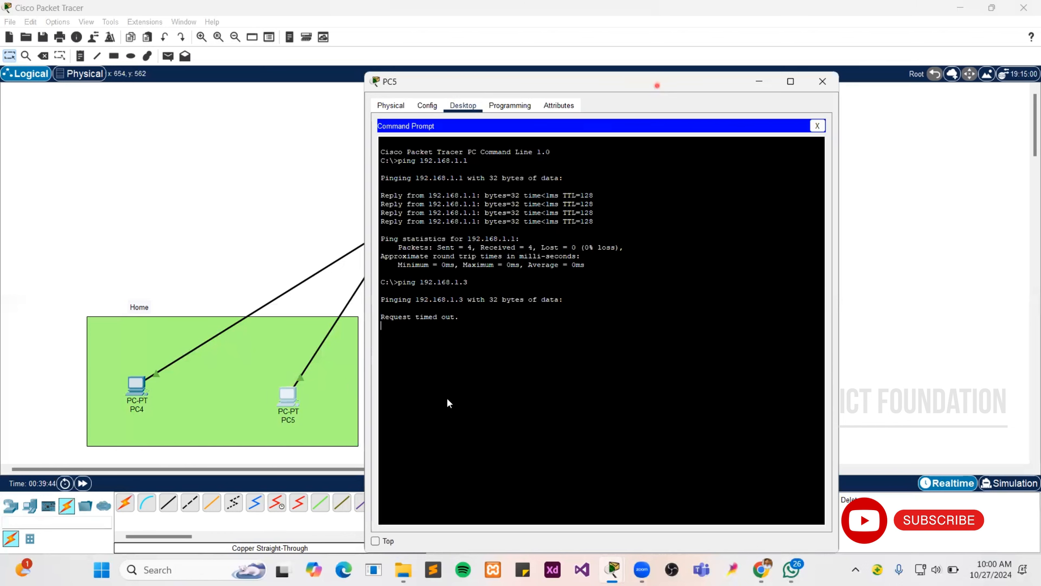
drag(662, 88, 847, 98)
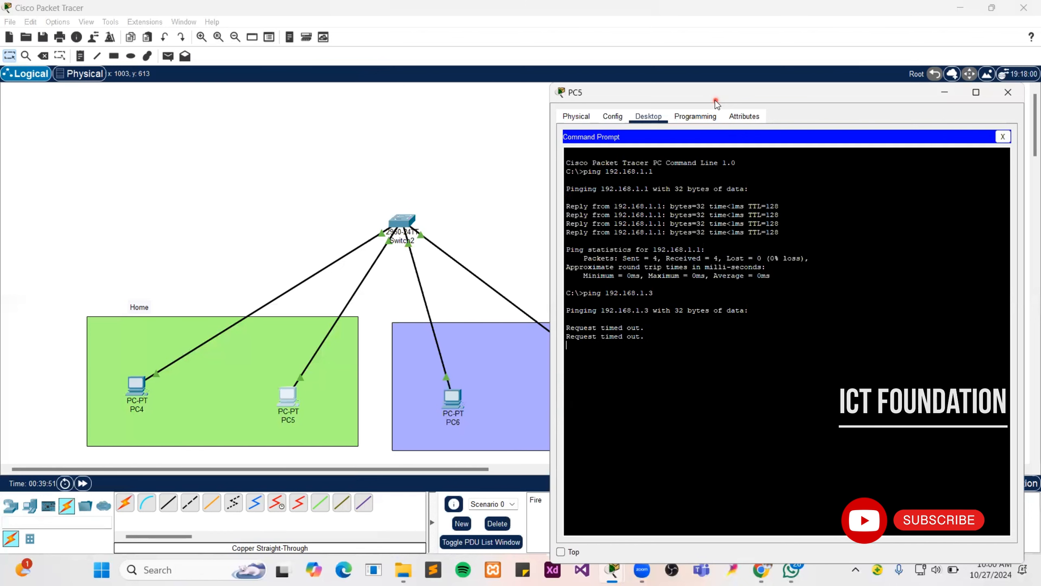
drag(715, 104, 607, 117)
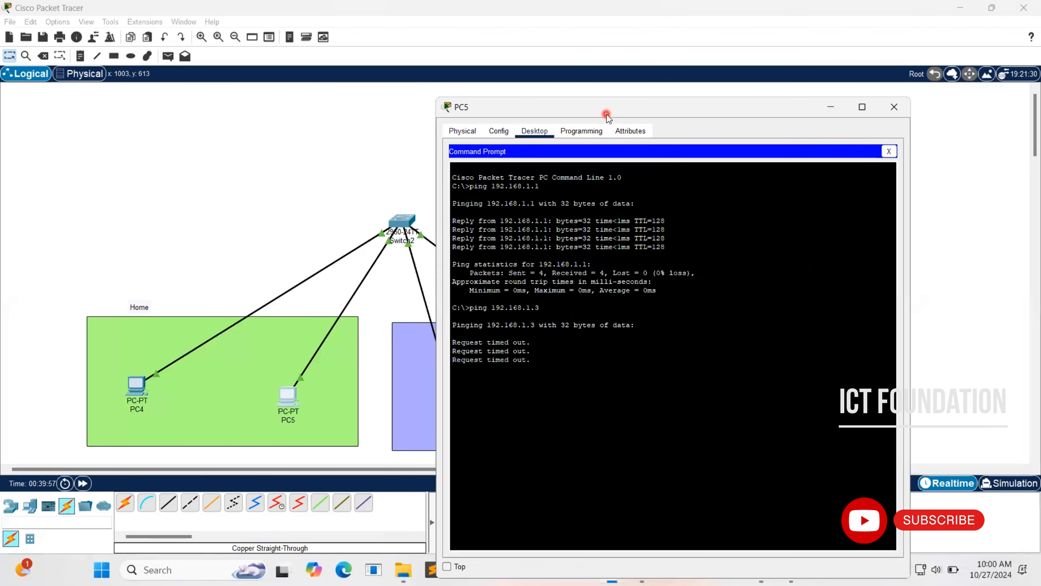